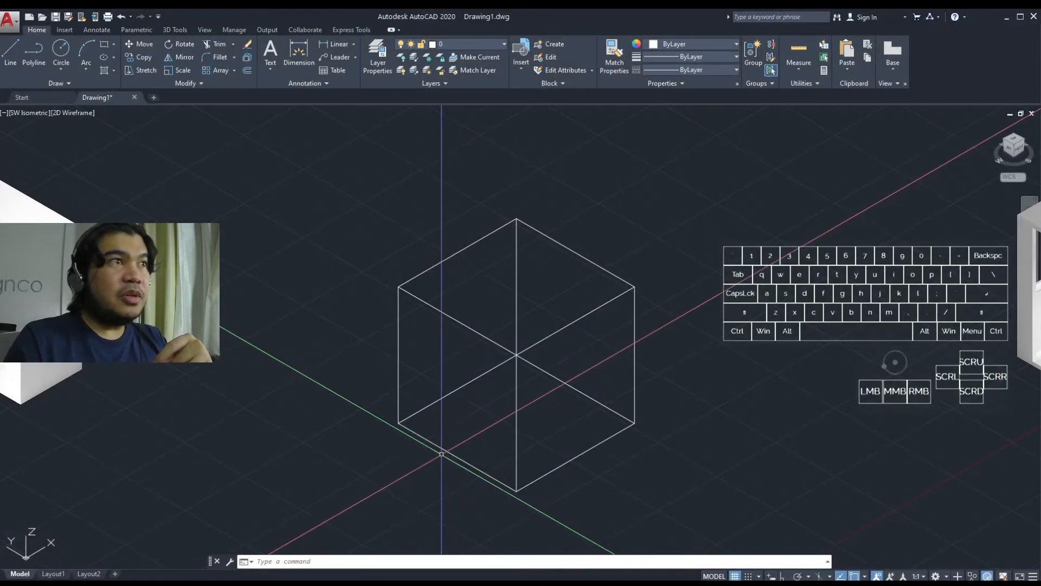
scroll(435, 461, up, 2)
middle_drag(432, 461, 398, 452)
scroll(344, 466, down, 2)
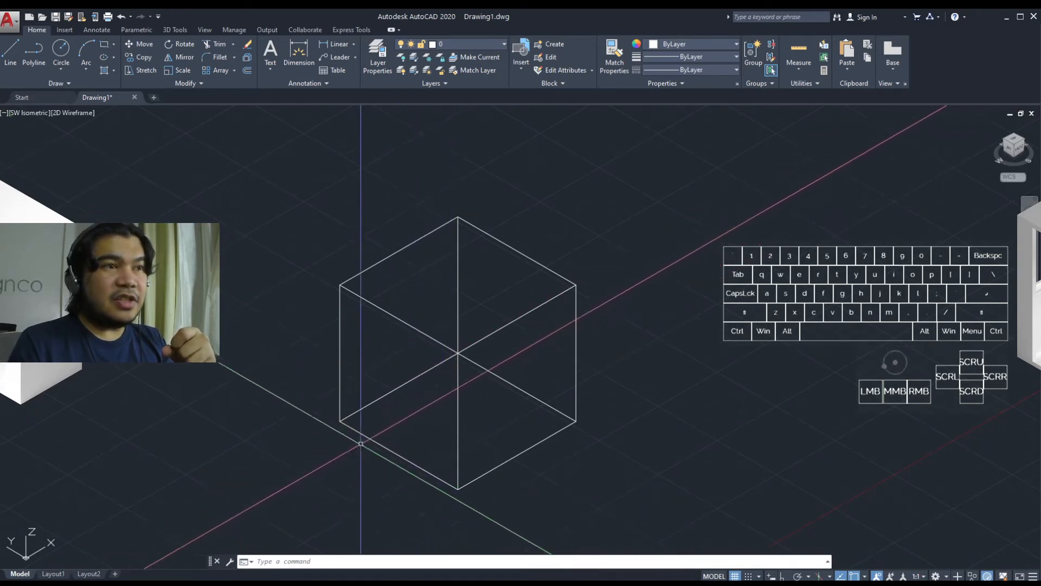
middle_drag(304, 475, 332, 448)
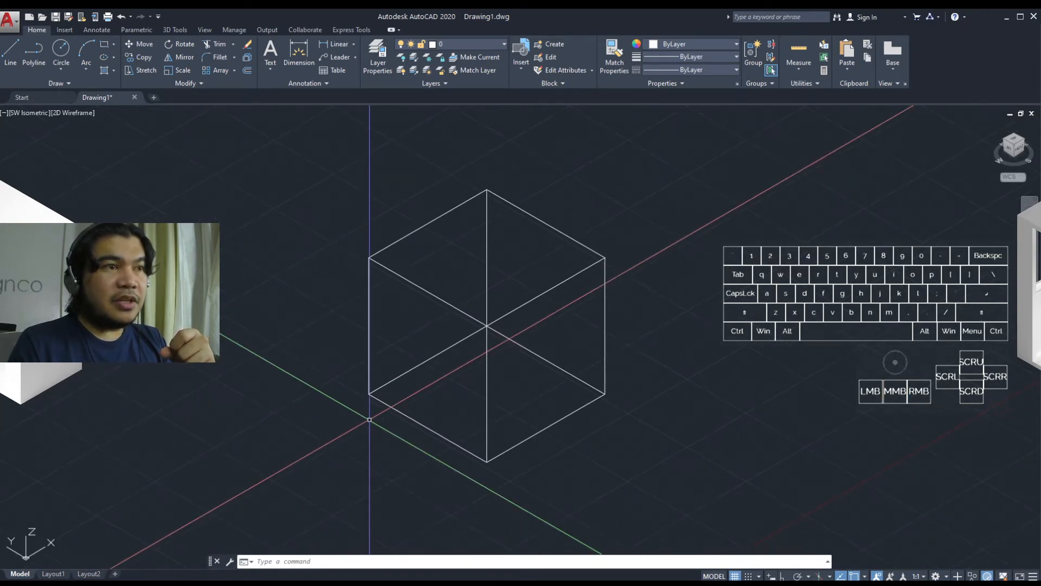
middle_drag(369, 419, 348, 430)
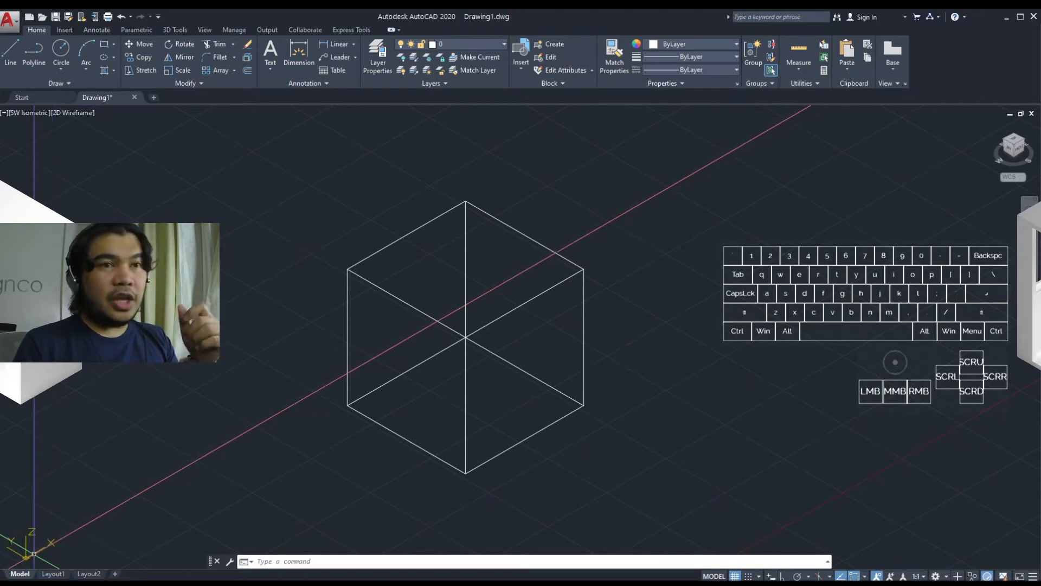
Step: Move the UCS origin to the lower right corner of the wireframe cube using the Origin option
right_click(34, 554)
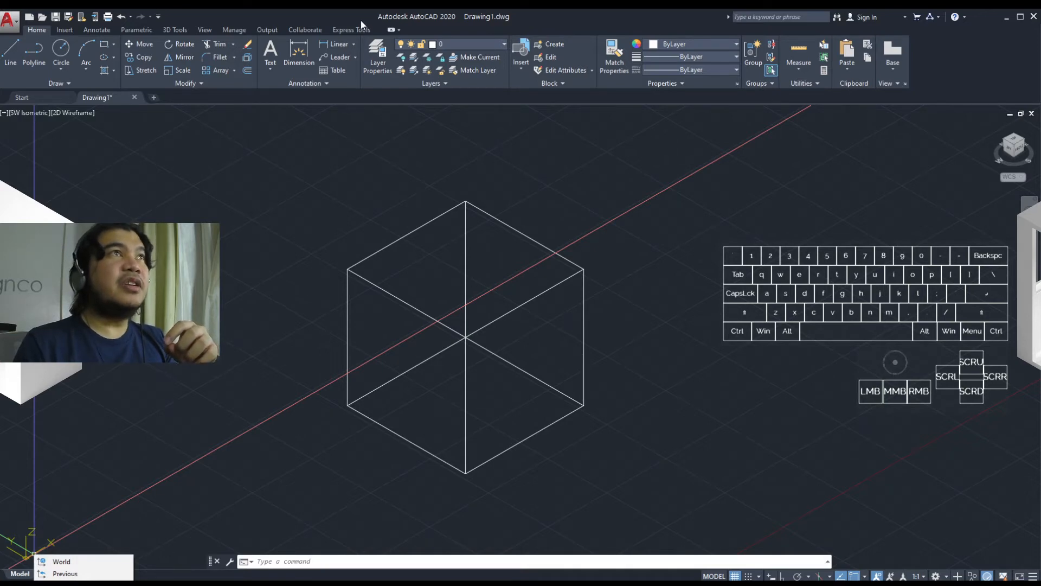
drag(359, 14, 410, 40)
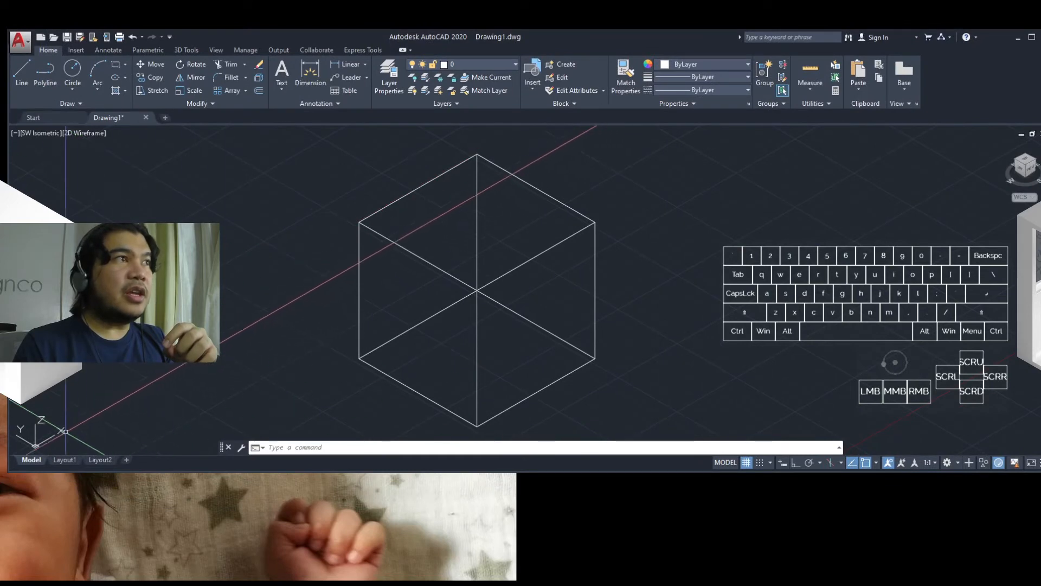
right_click(49, 442)
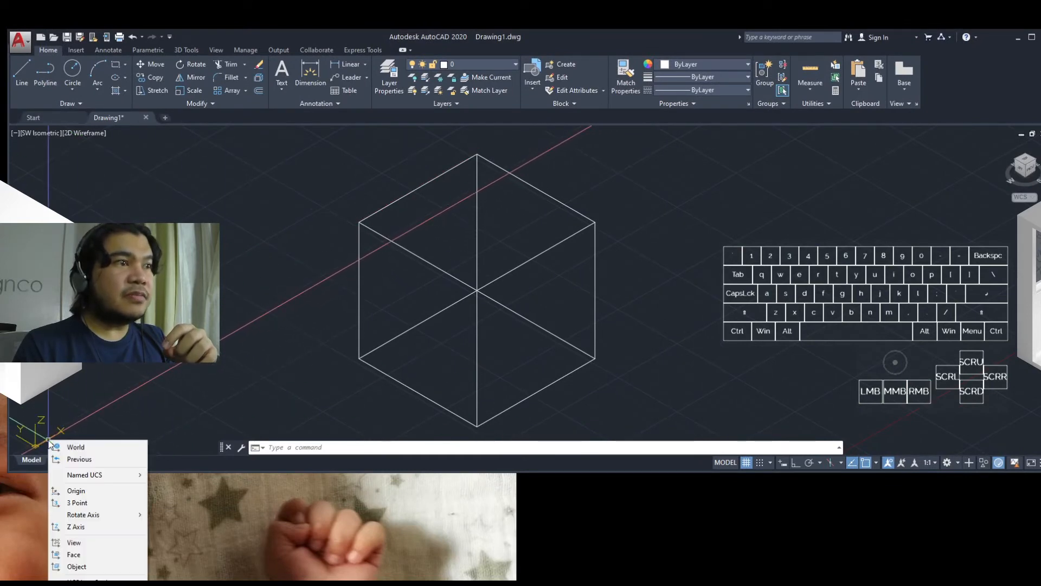
mouse_move(301, 32)
mouse_down()
mouse_move(301, 11)
mouse_move(293, 14)
mouse_up()
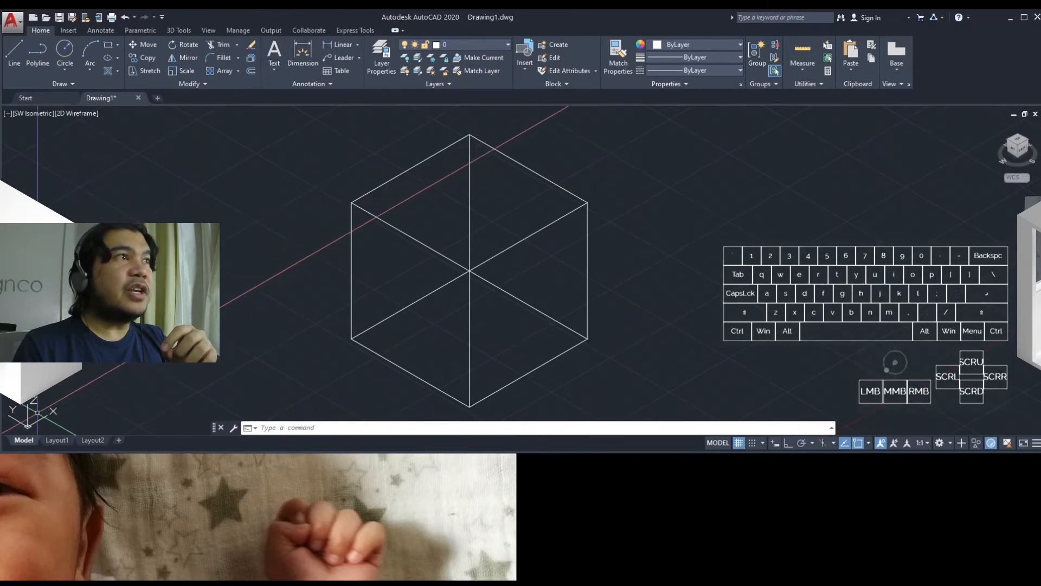
right_click(40, 422)
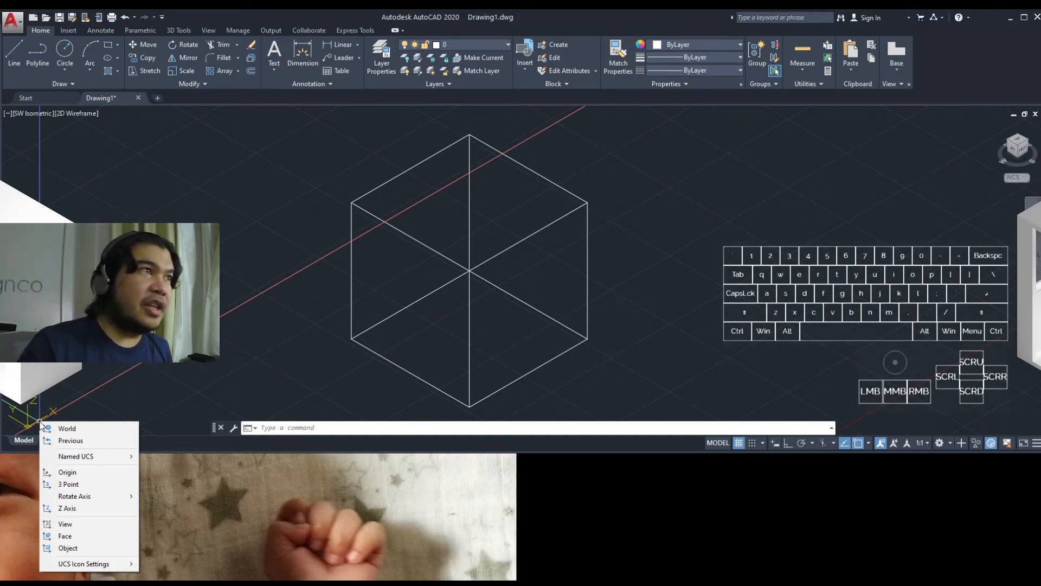
mouse_move(106, 460)
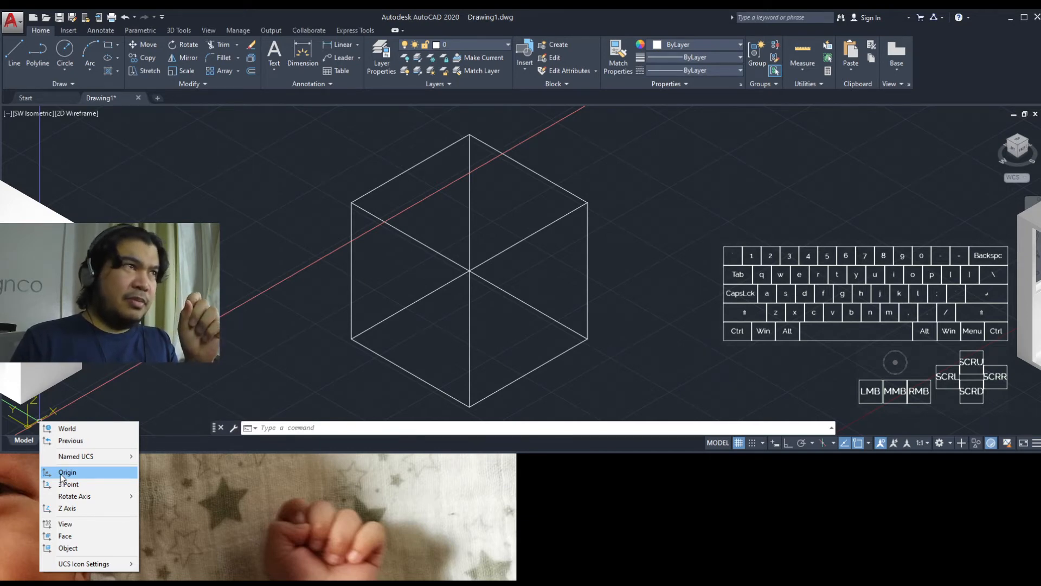
click(62, 477)
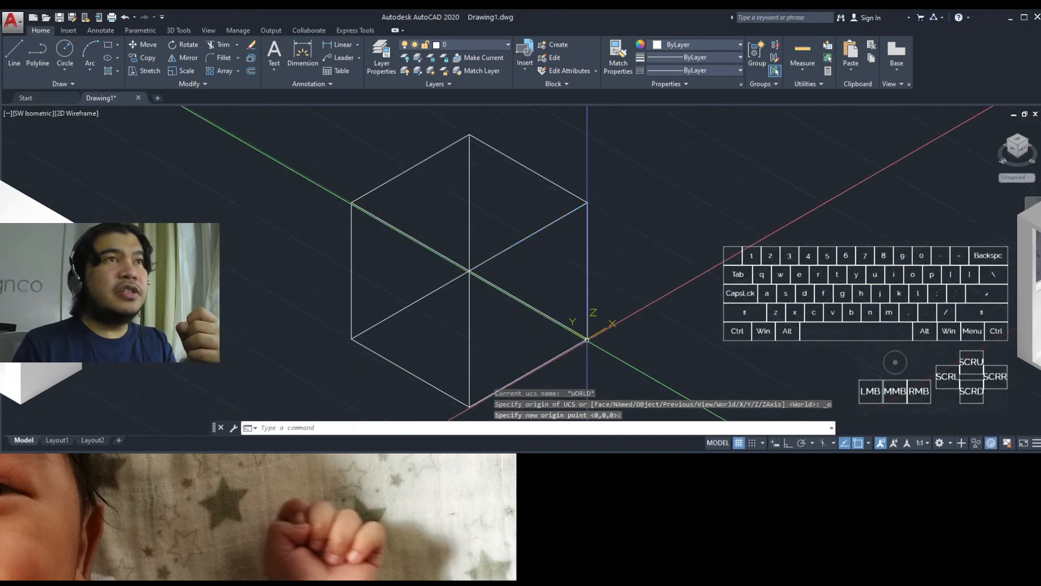
click(595, 320)
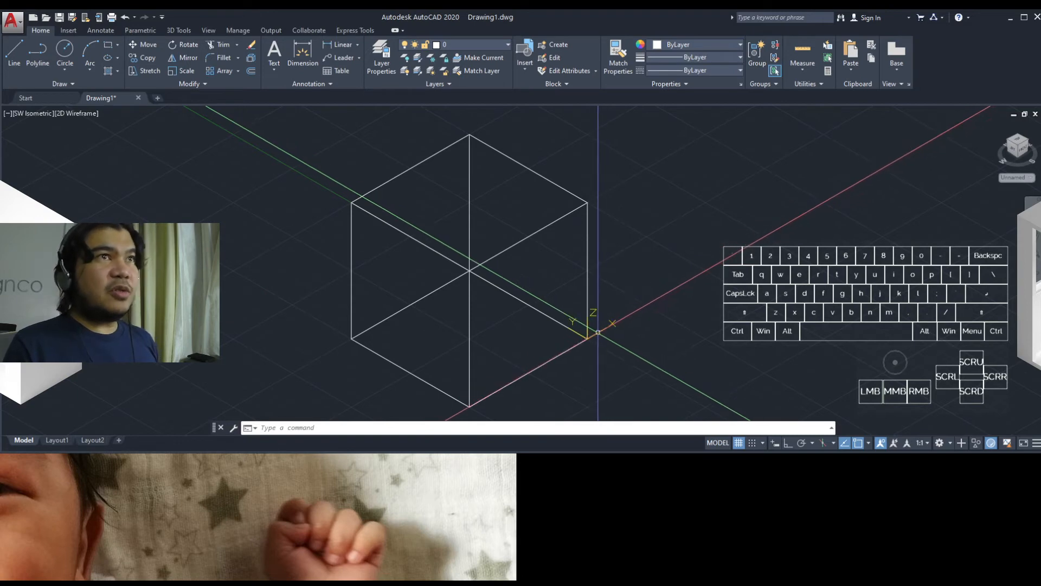
Step: Define a 3 Point UCS at the cube's lowest front corner, with X along the lower right edge and Y up the vertical edge
right_click(598, 332)
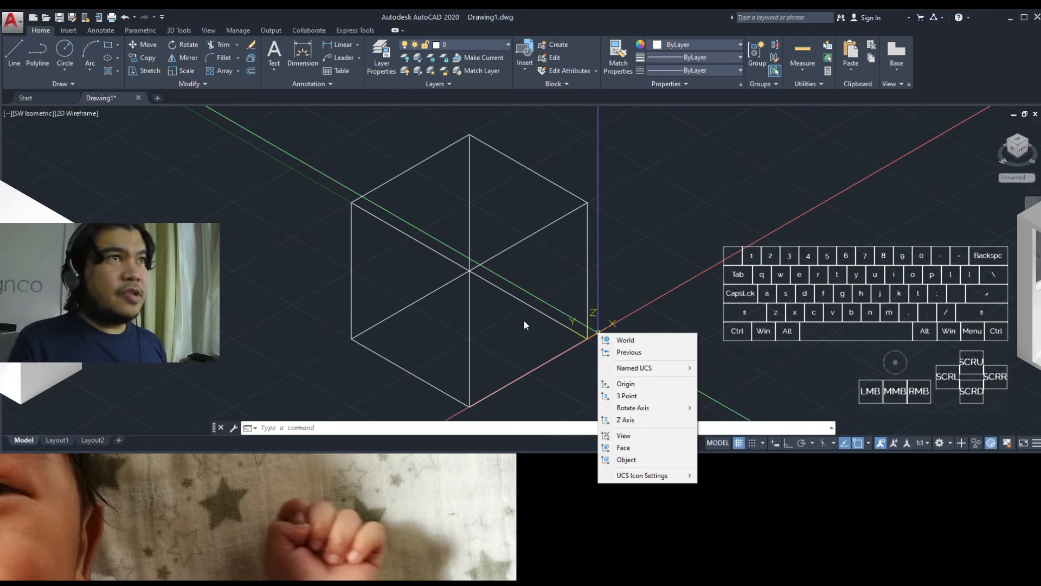
click(628, 400)
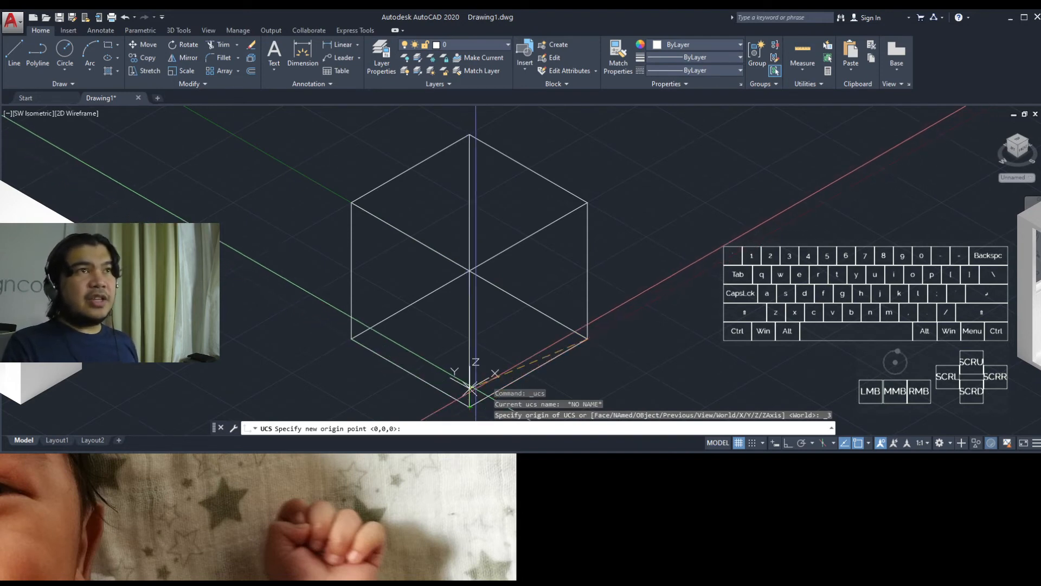
scroll(469, 406, up, 4)
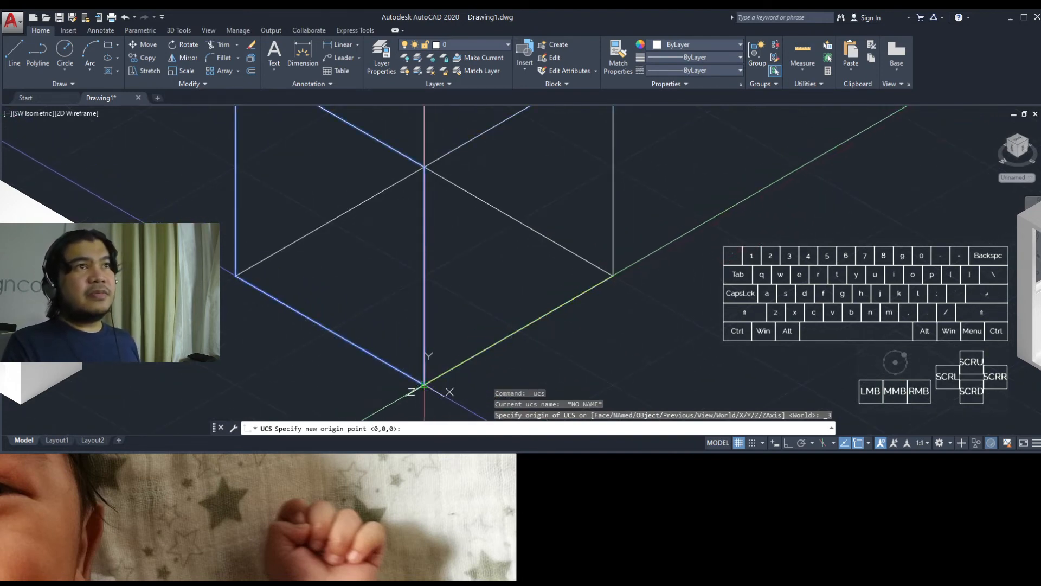
click(424, 383)
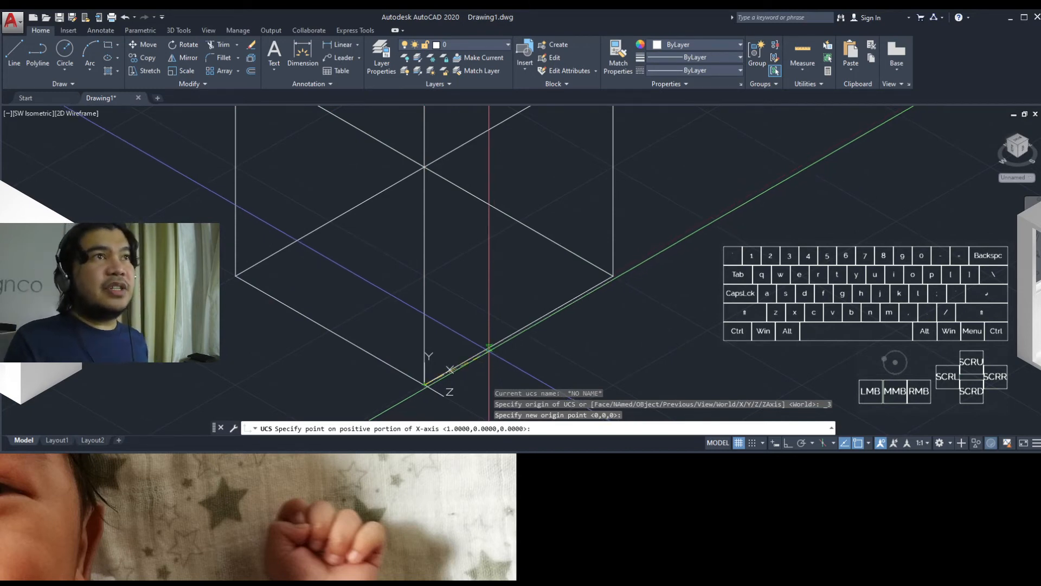
click(488, 347)
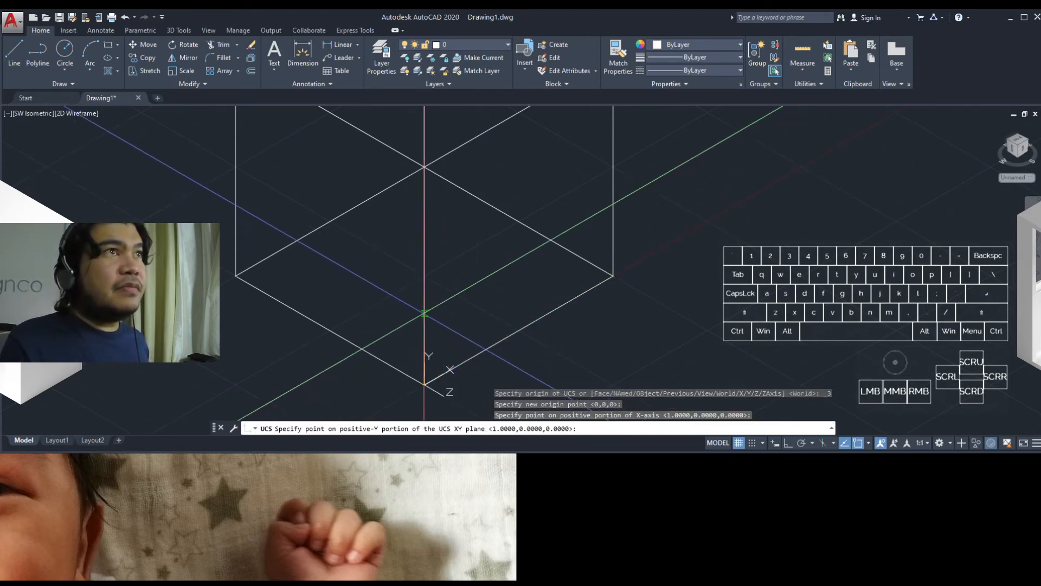
click(424, 313)
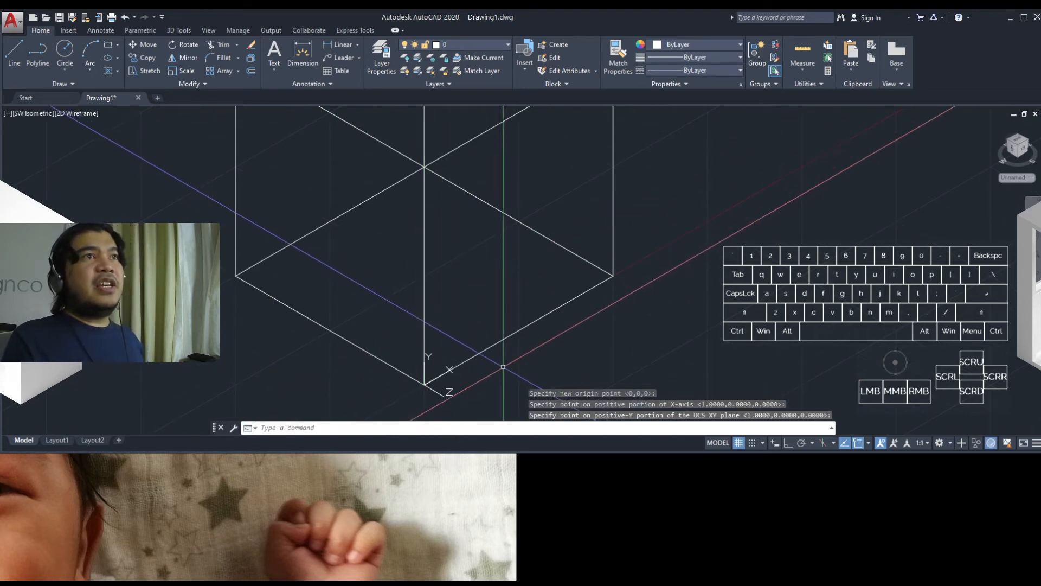
middle_drag(503, 366, 420, 365)
scroll(348, 392, down, 2)
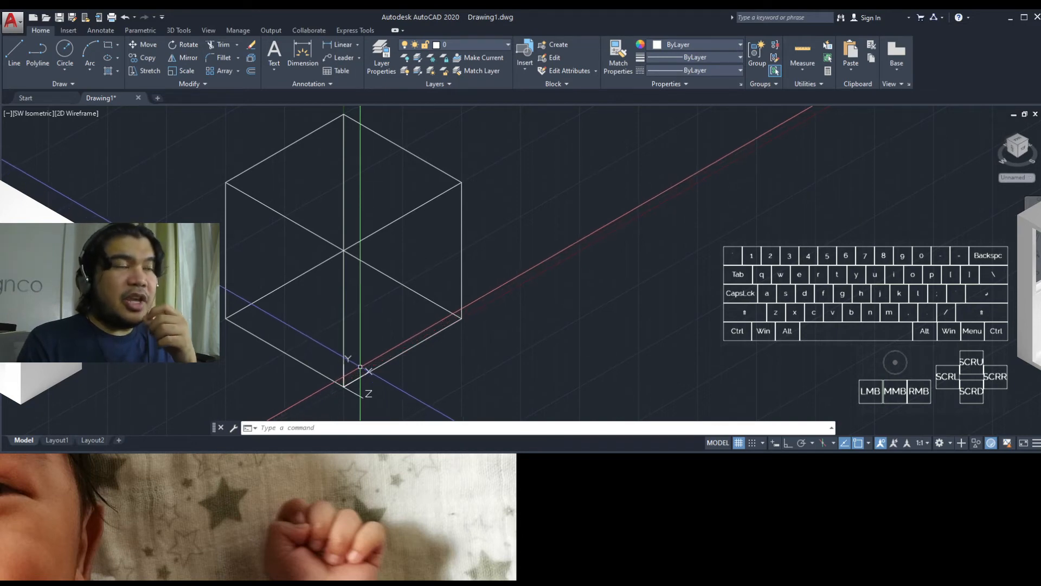
Step: Reset the UCS to World
middle_drag(359, 364, 382, 349)
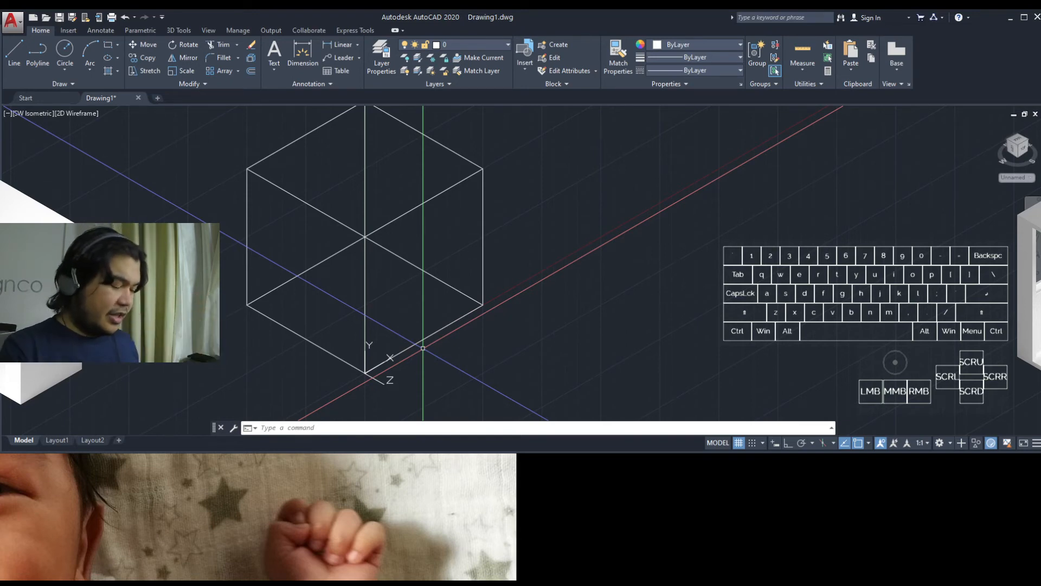
text(ucs)
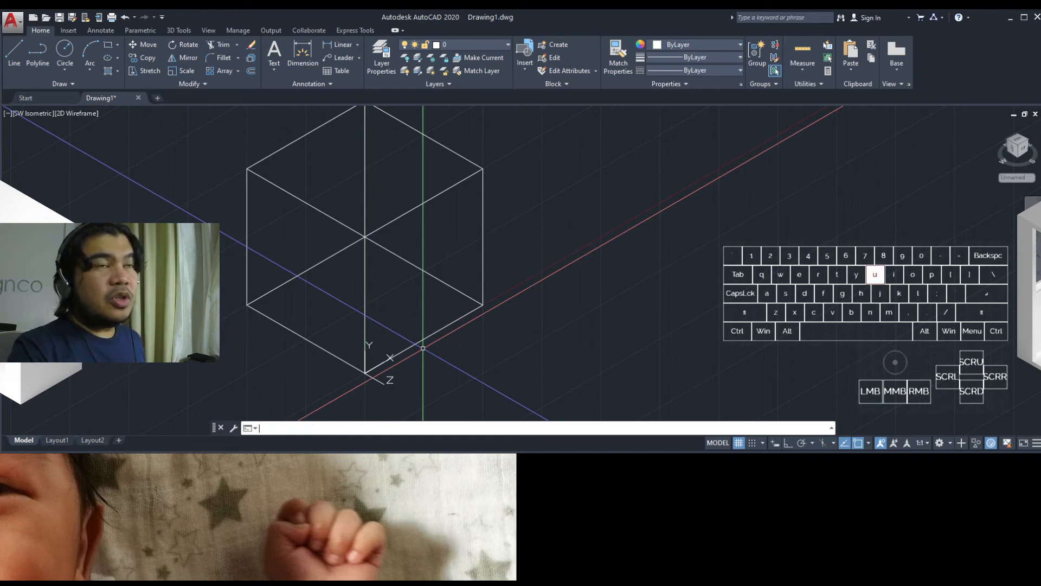
key(space)
key(space)
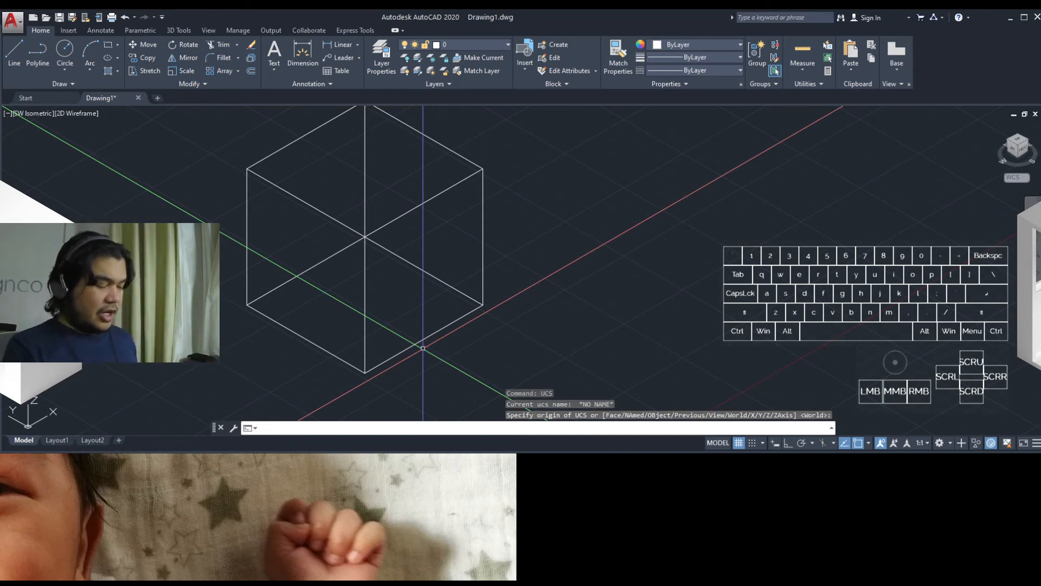
Step: Restore the previous UCS with the UCS command's Previous option
text(ucs)
key(Return)
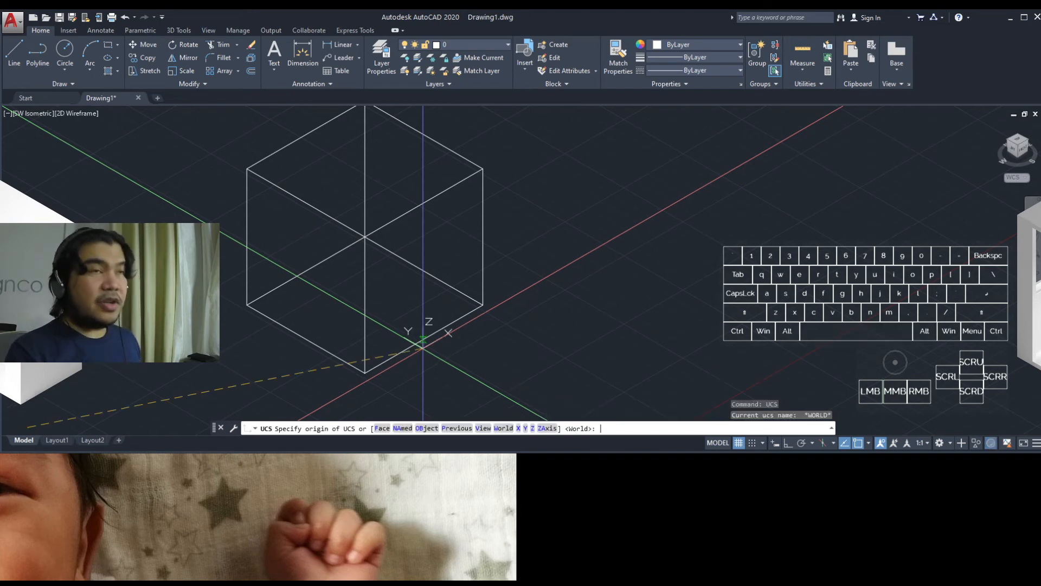
text(p)
key(Return)
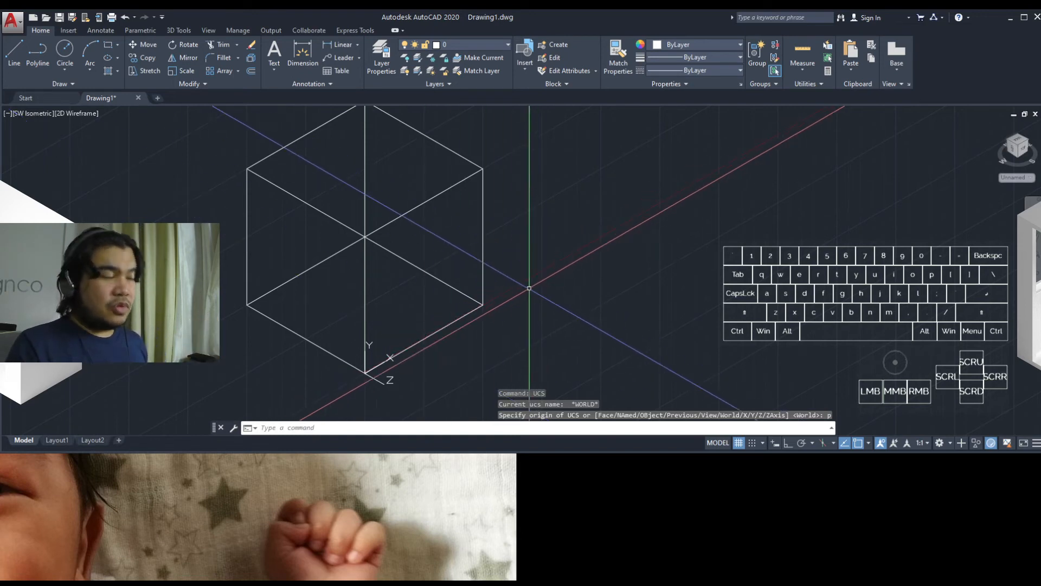
Step: Draw a circle with a radius of about 202 beside the cube's right edge, in the current UCS plane
text(c)
key(Return)
click(534, 245)
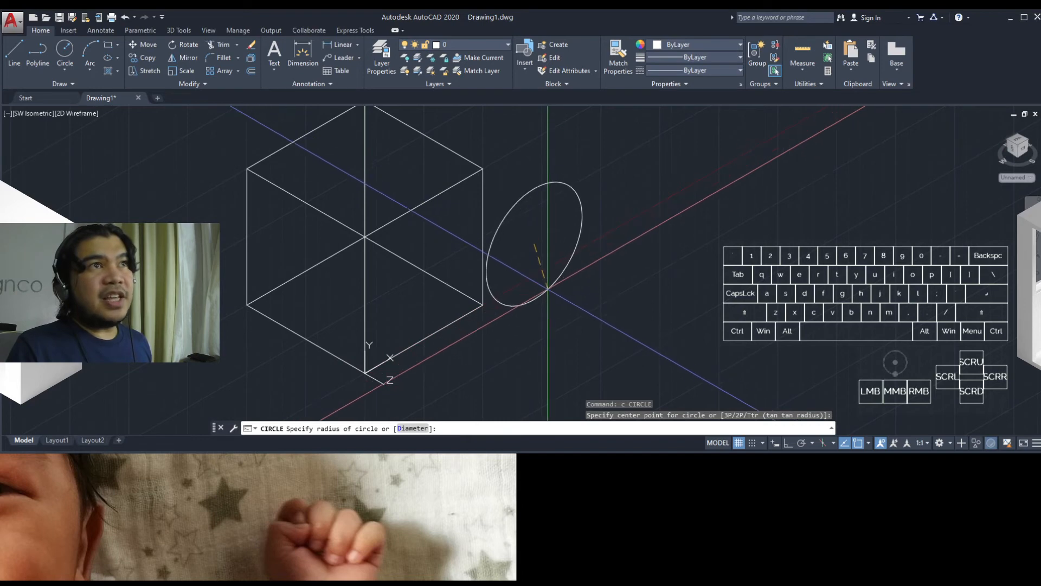
click(526, 299)
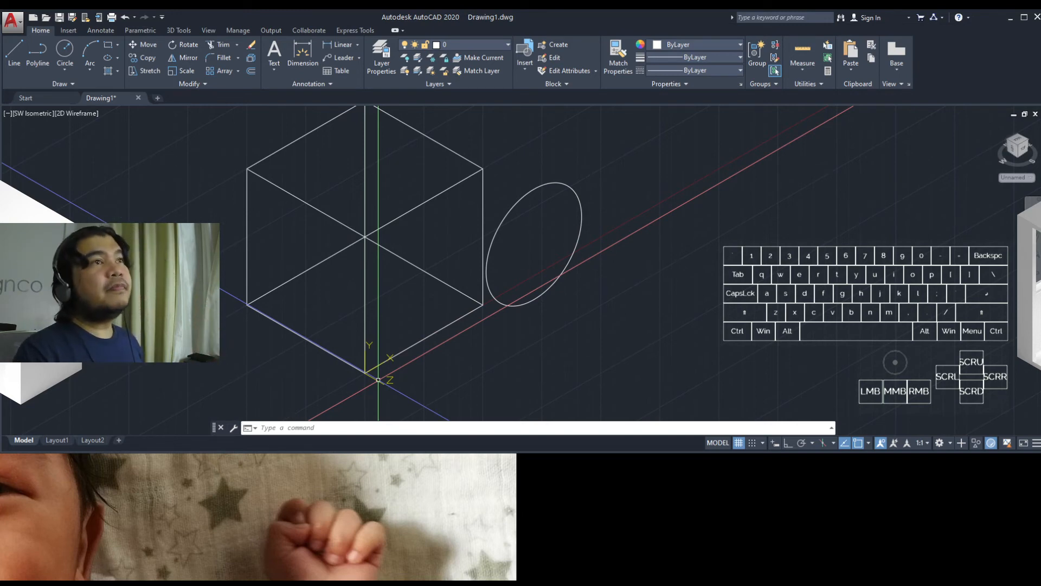
Step: Define a 3-point UCS at the cube's lowest front corner, keeping the default X direction and aiming Y at the upper left corner
text(ucs)
key(space)
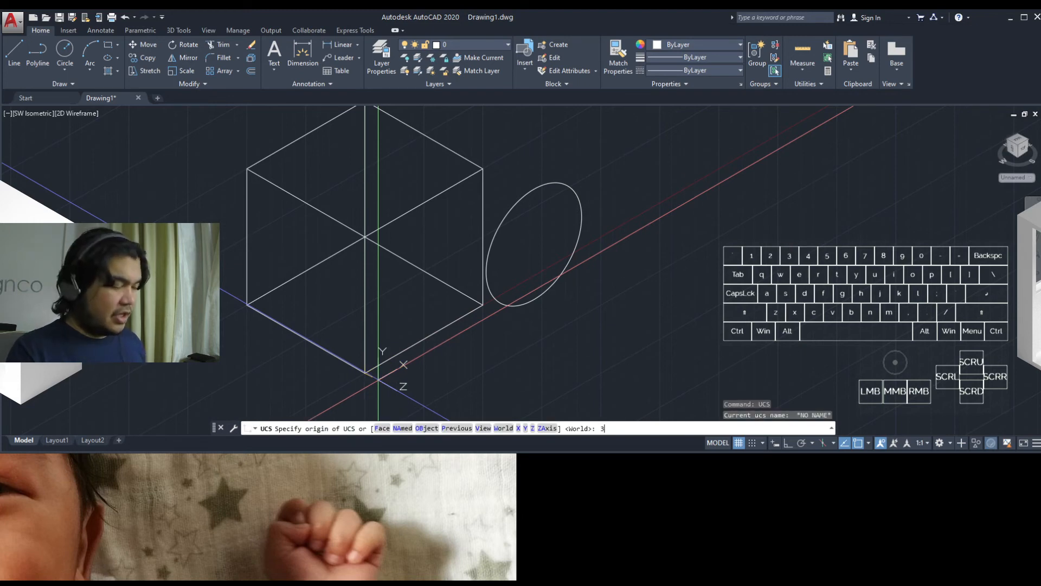
text(3)
key(Return)
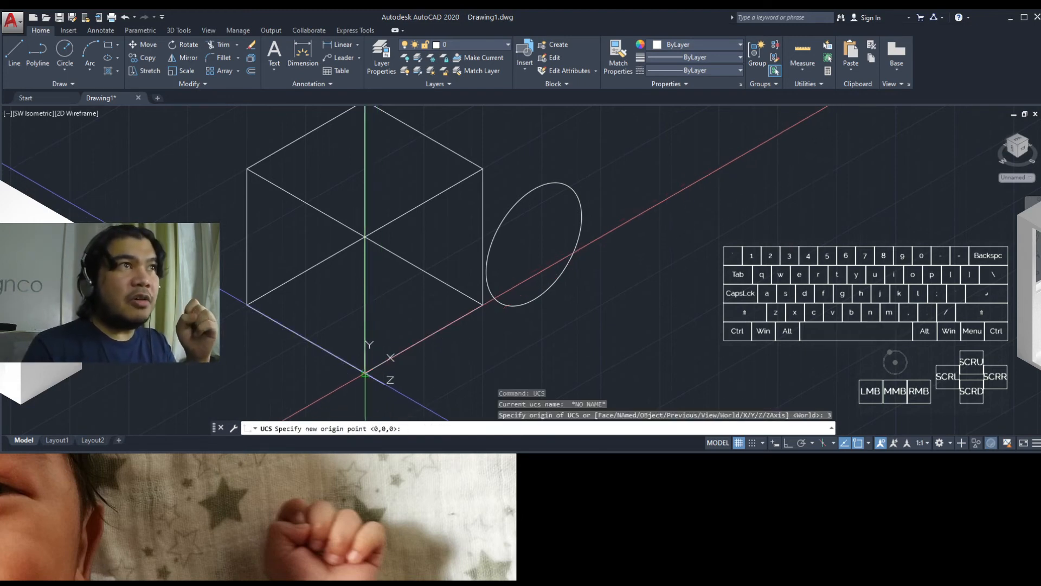
click(365, 373)
key(Return)
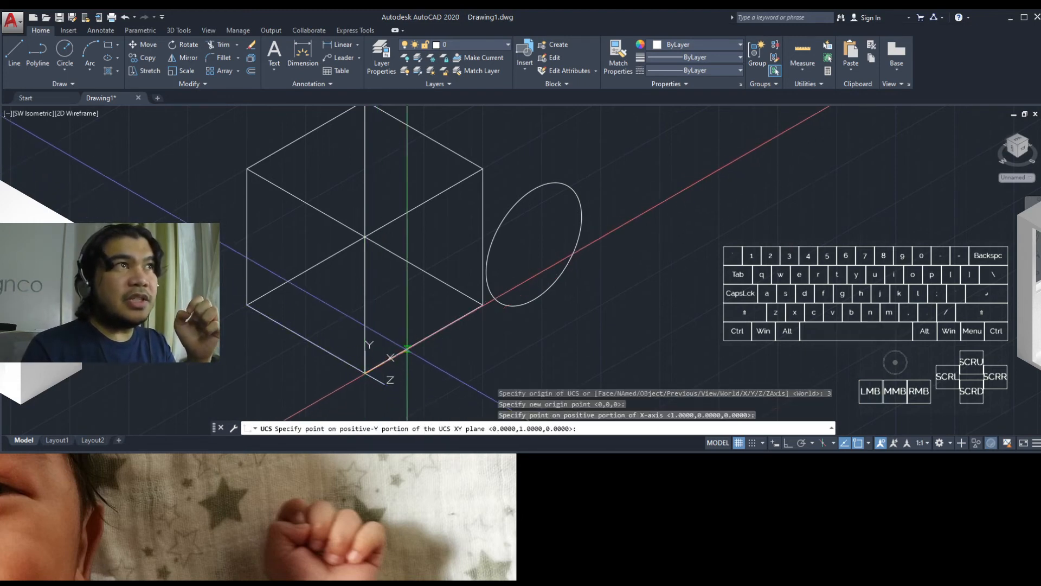
click(248, 169)
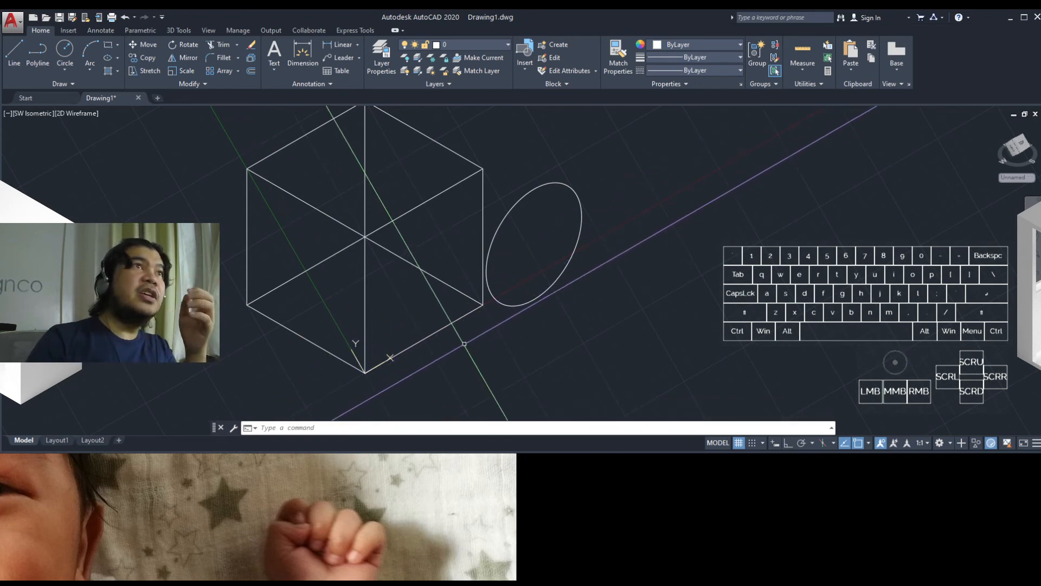
Step: Draw a circle centred on the UCS origin at the cube's lowest corner, with its radius reaching the upper left corner
scroll(362, 201, down, 2)
middle_drag(363, 306, 347, 338)
scroll(349, 317, up, 2)
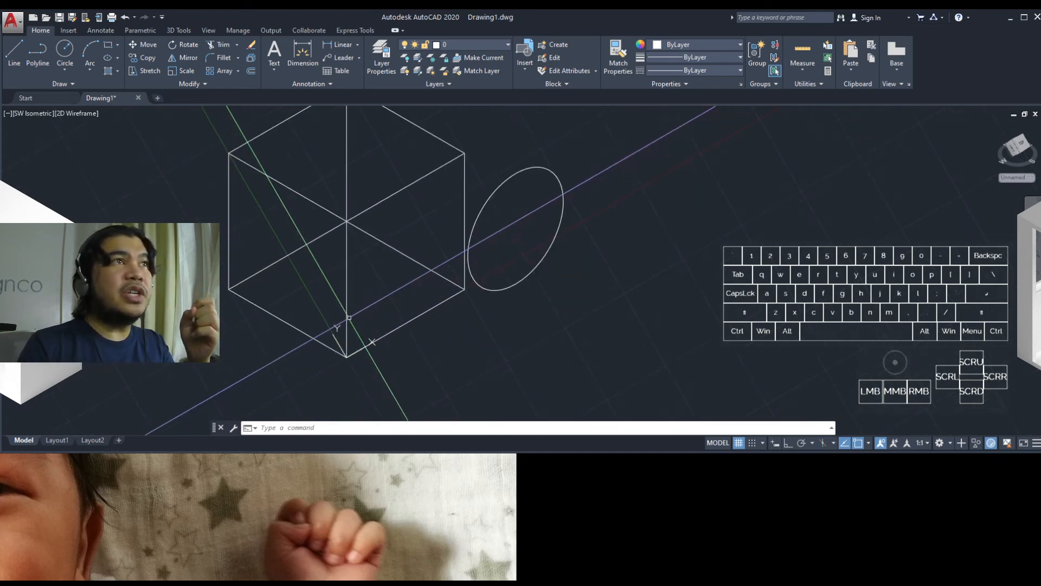
scroll(348, 317, down, 2)
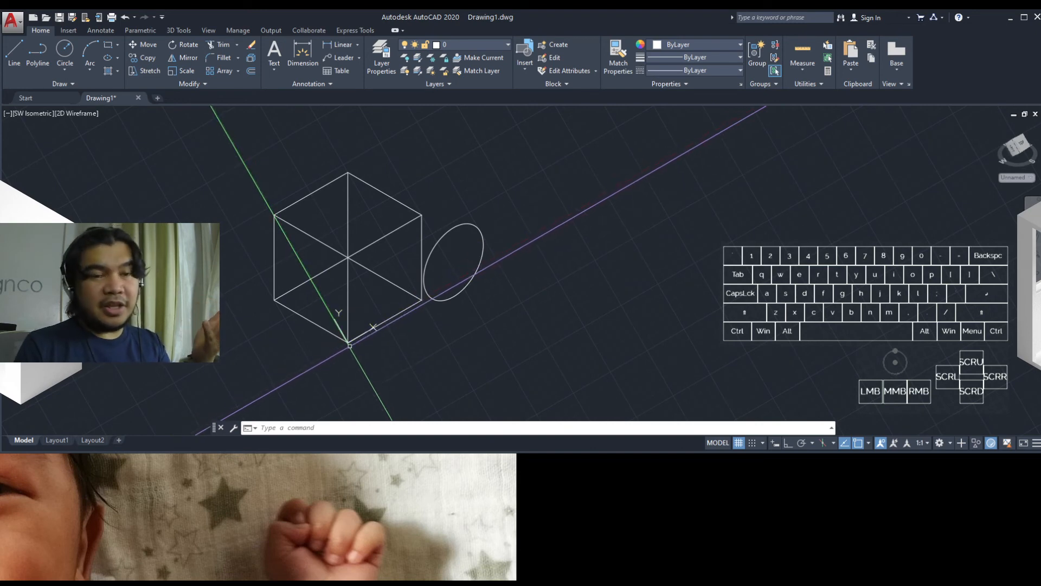
text(c)
key(Return)
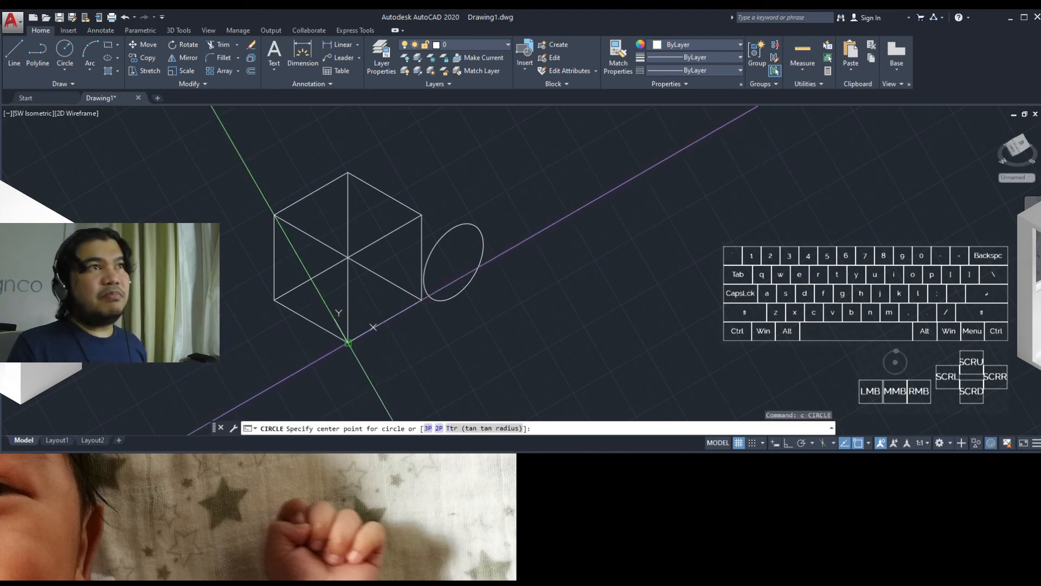
click(348, 343)
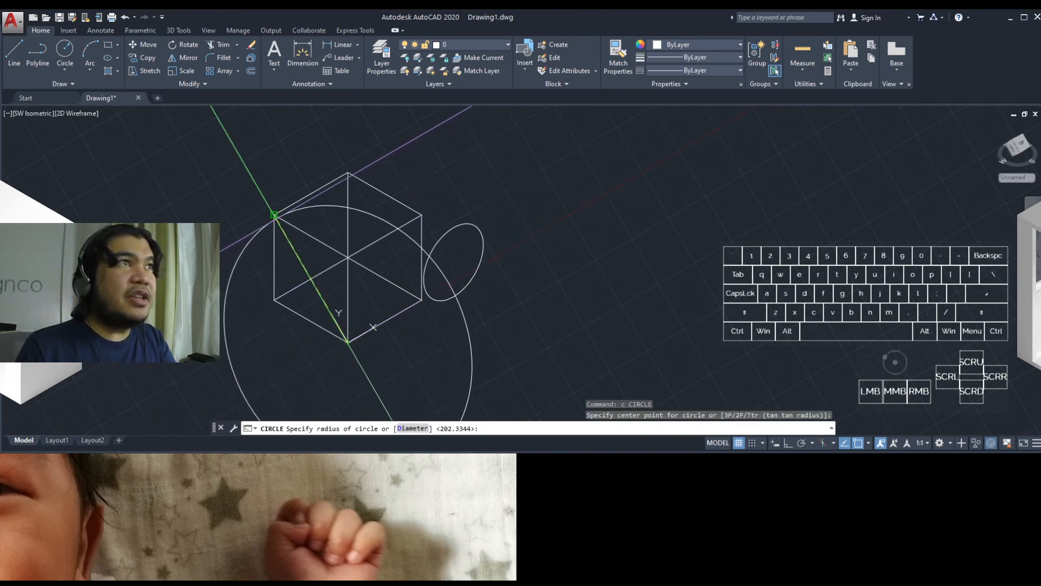
click(463, 305)
scroll(437, 313, up, 2)
middle_drag(393, 318, 440, 308)
scroll(500, 288, down, 2)
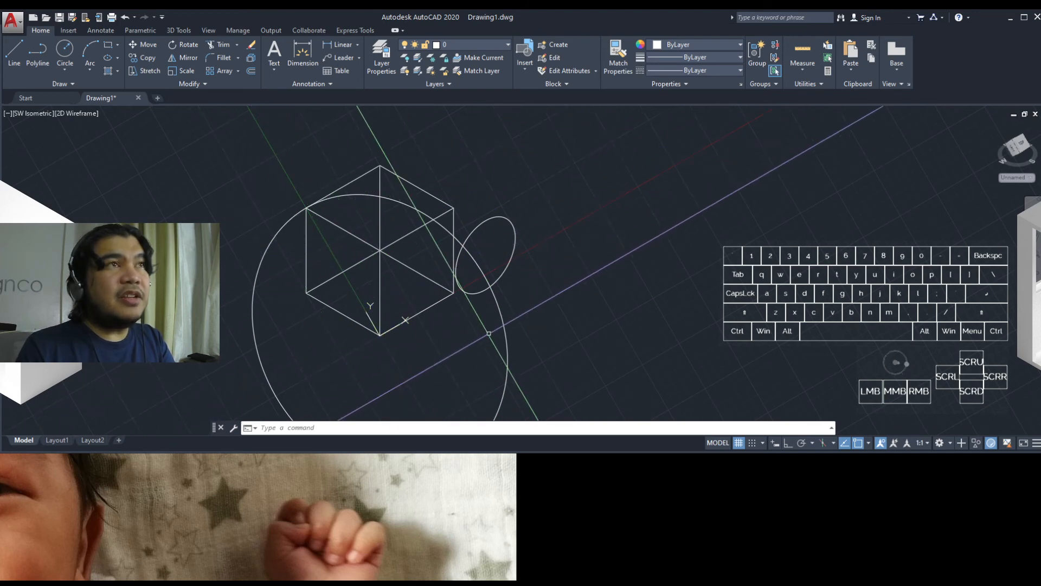
scroll(409, 320, up, 3)
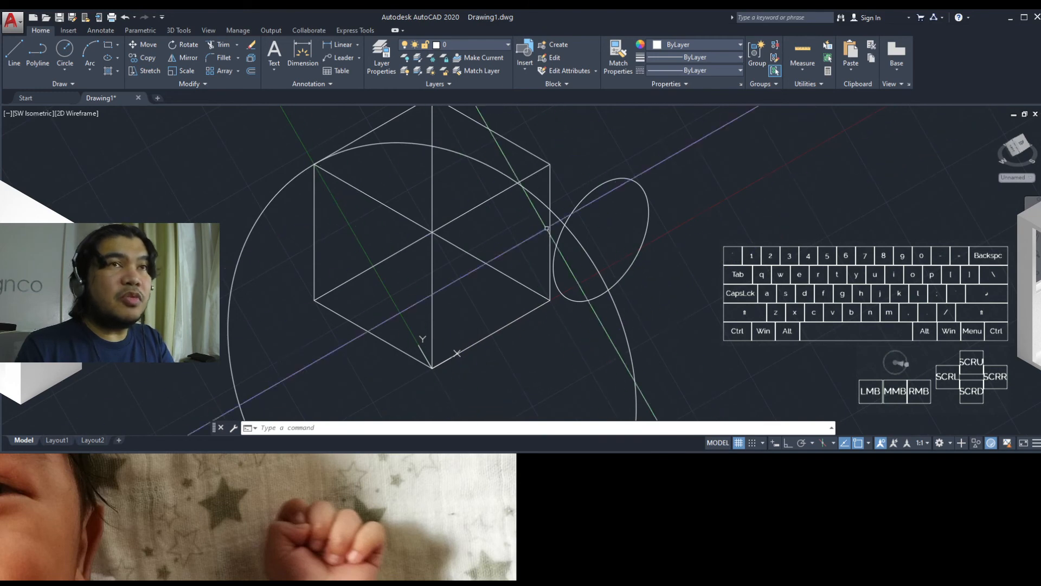
Step: Reset the UCS to the World coordinate system with the UCS command's default option
scroll(539, 306, down, 4)
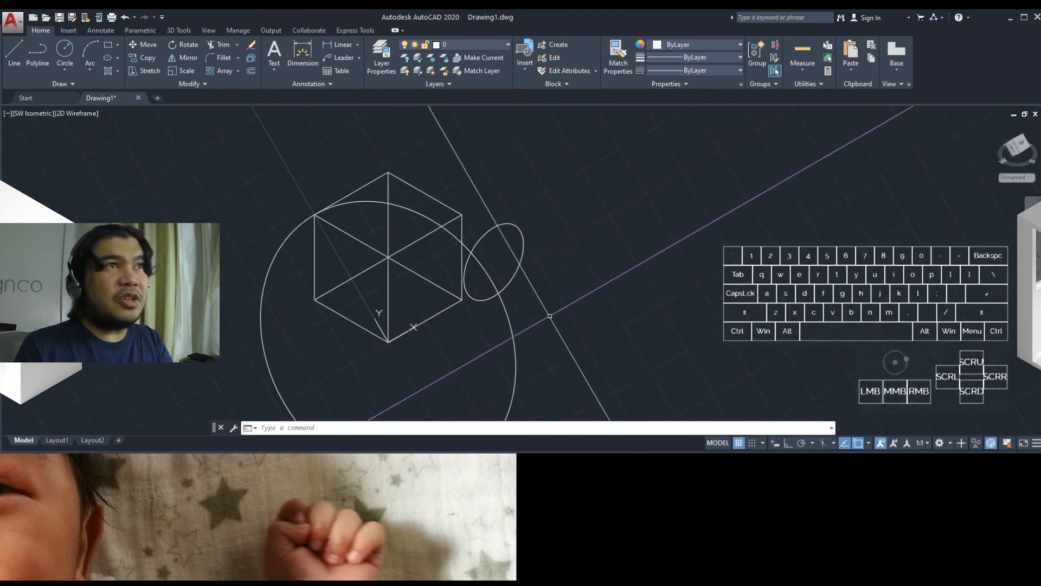
middle_drag(503, 339, 559, 319)
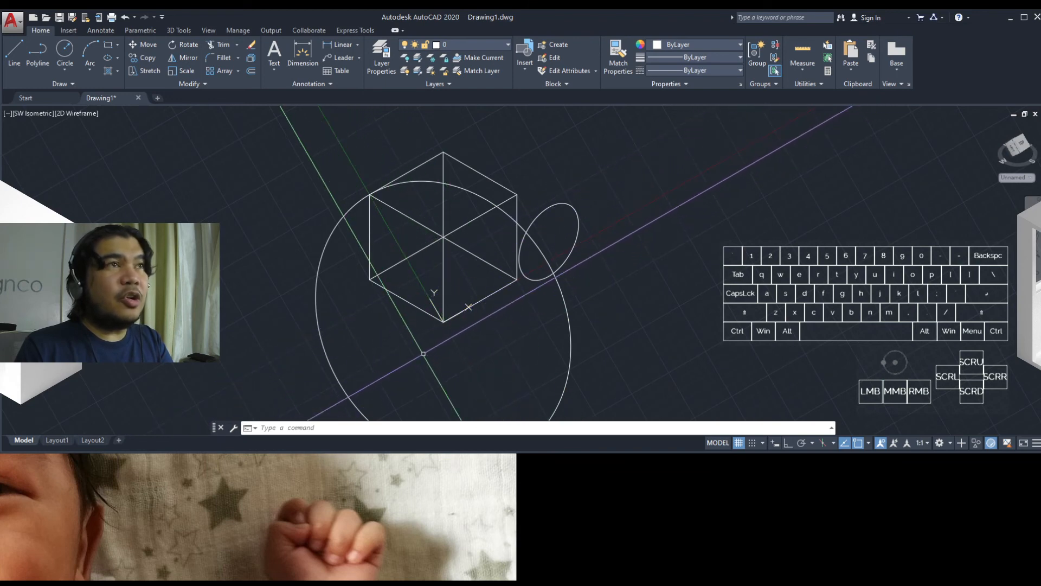
middle_drag(423, 361, 446, 353)
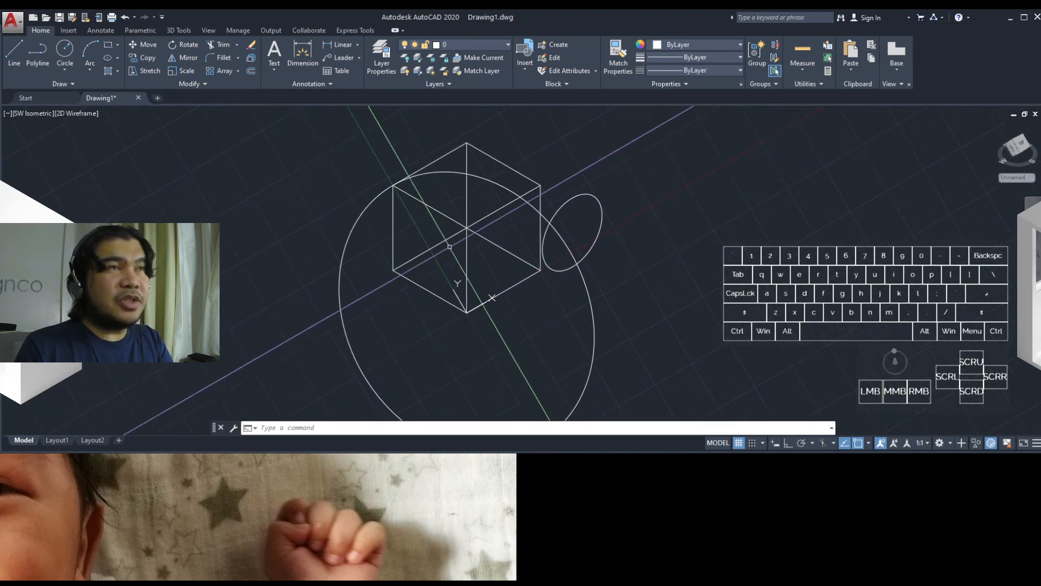
mouse_move(472, 294)
middle_down()
mouse_move(431, 353)
mouse_move(461, 311)
middle_up()
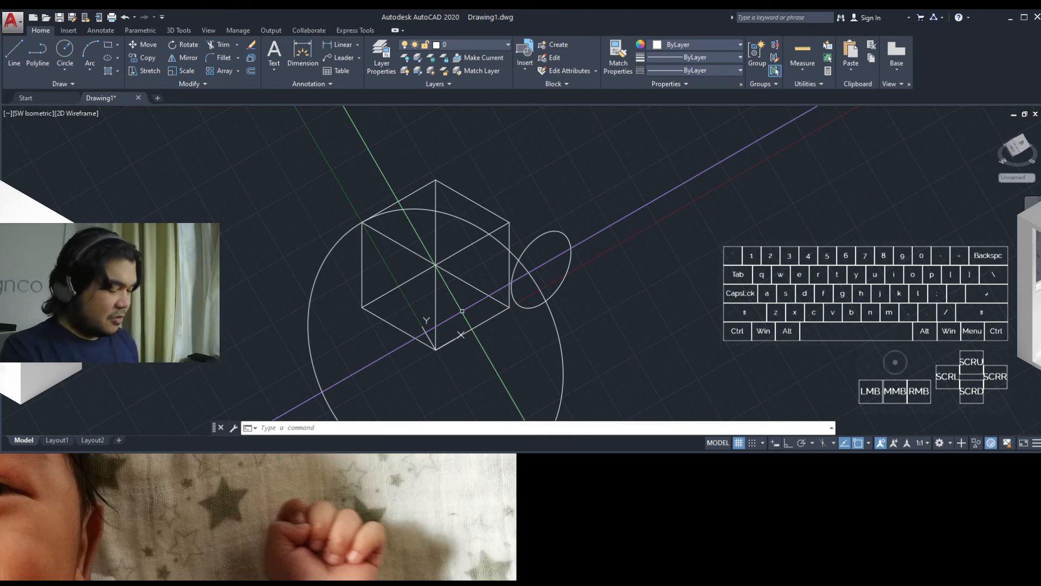
text(ucs)
key(Return)
key(Return)
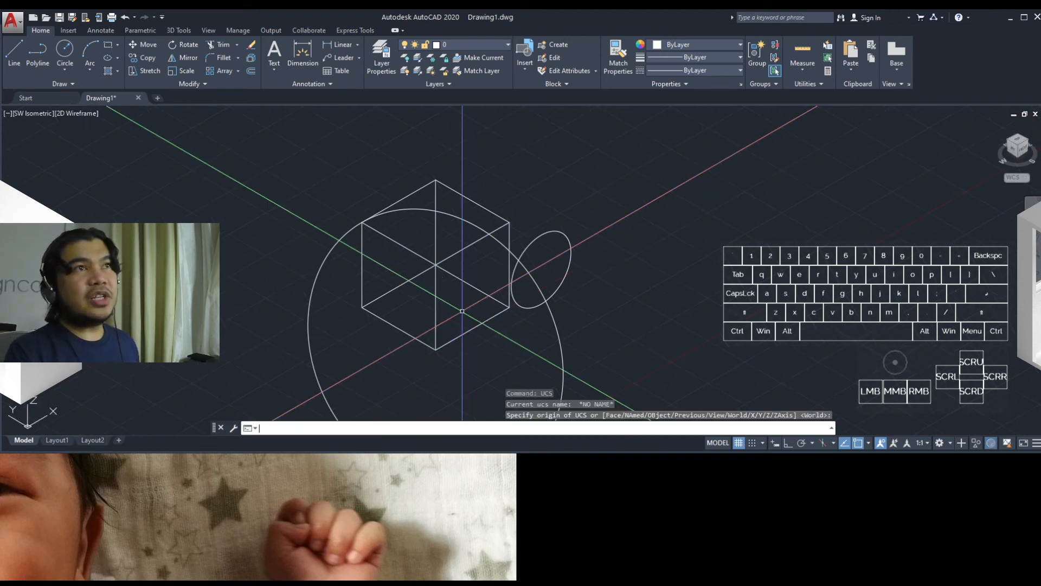
Step: Examine the cube and both circles, rotating the isometric view around to the cube's southeast side
scroll(462, 310, up, 5)
scroll(440, 304, down, 5)
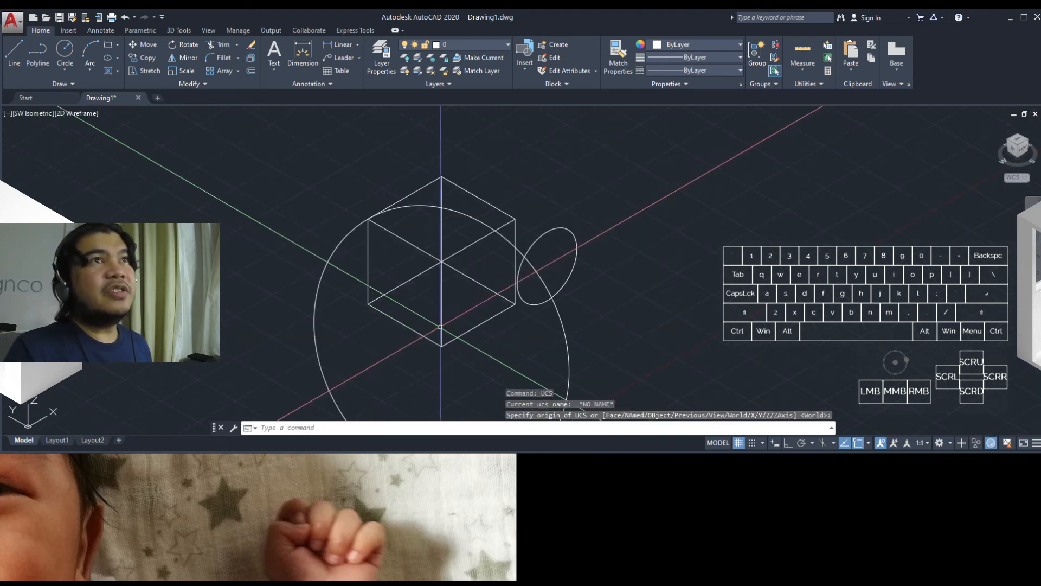
scroll(441, 303, up, 2)
middle_drag(481, 250, 533, 253)
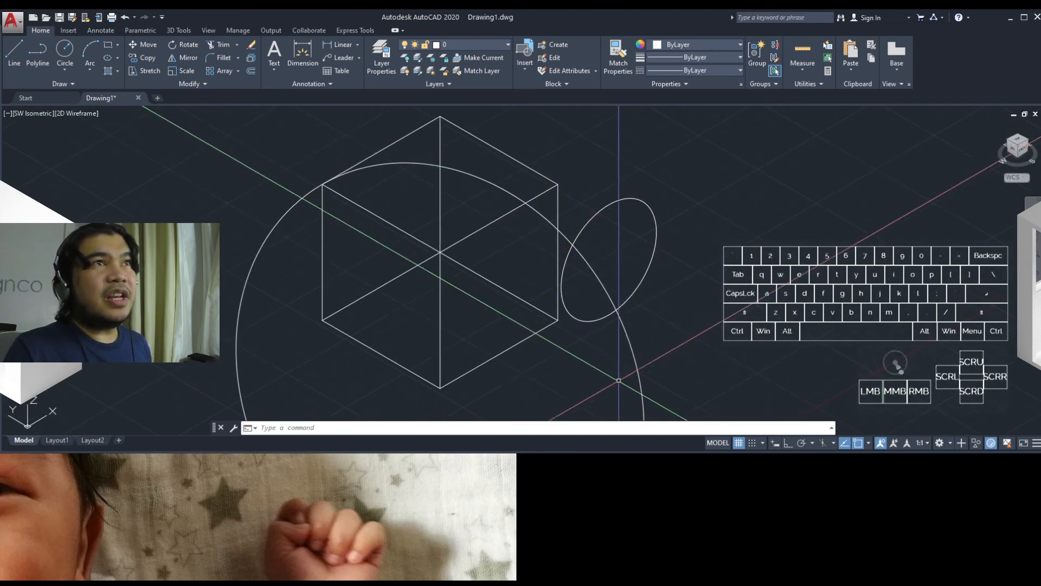
scroll(415, 171, down, 2)
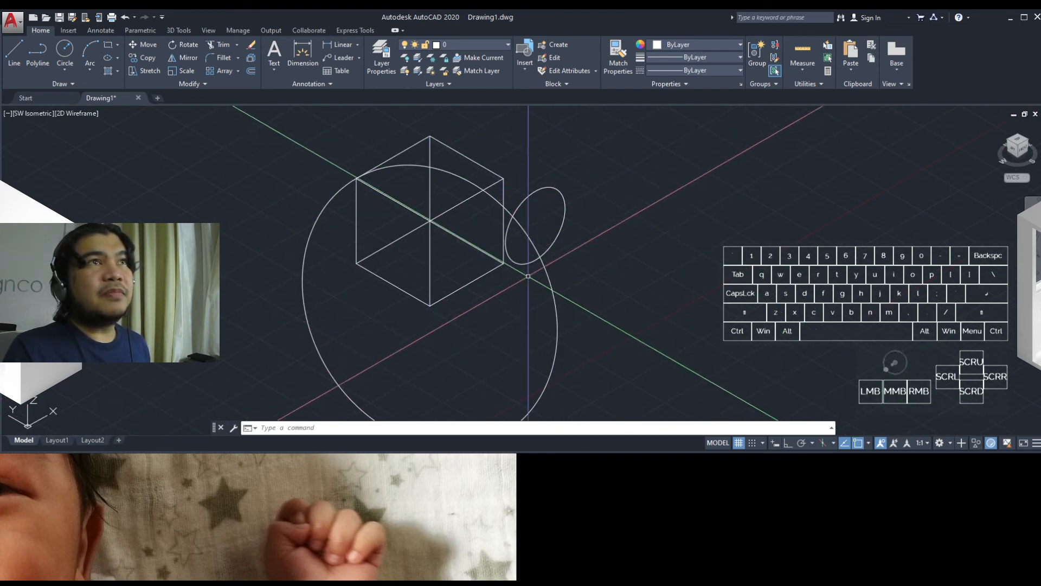
middle_drag(578, 260, 635, 298)
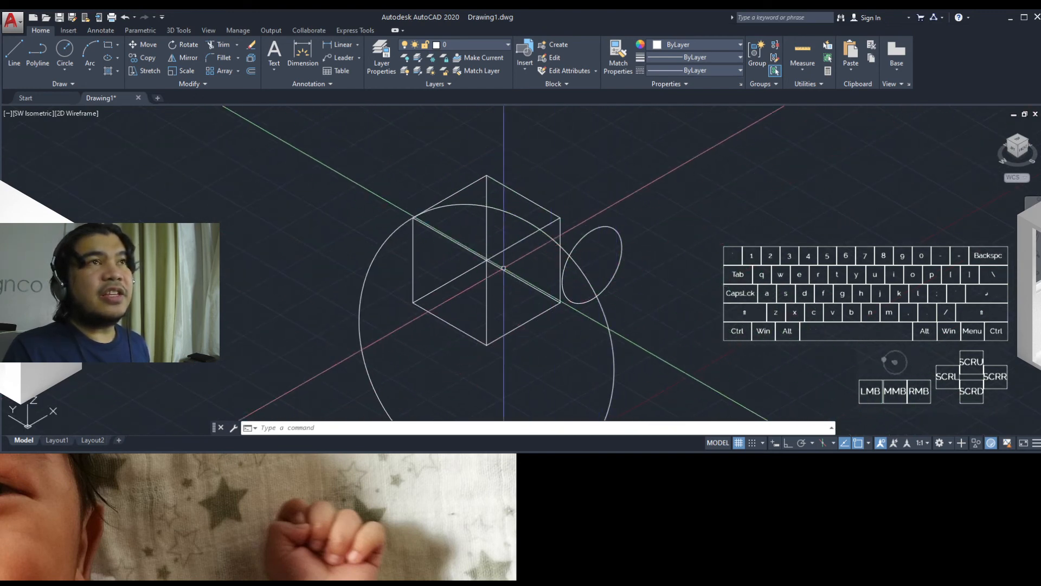
scroll(517, 276, up, 2)
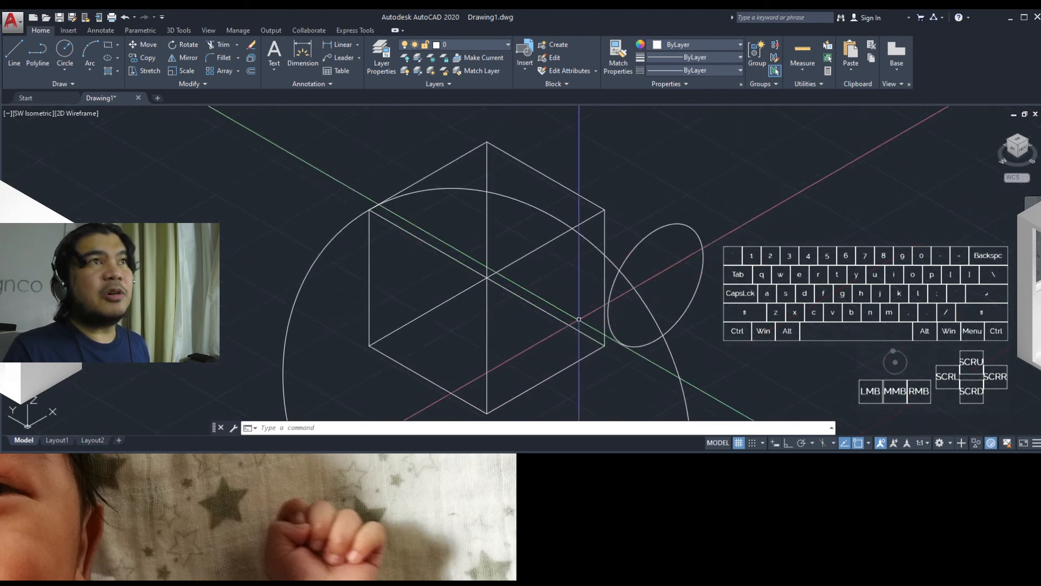
middle_drag(573, 281, 570, 280)
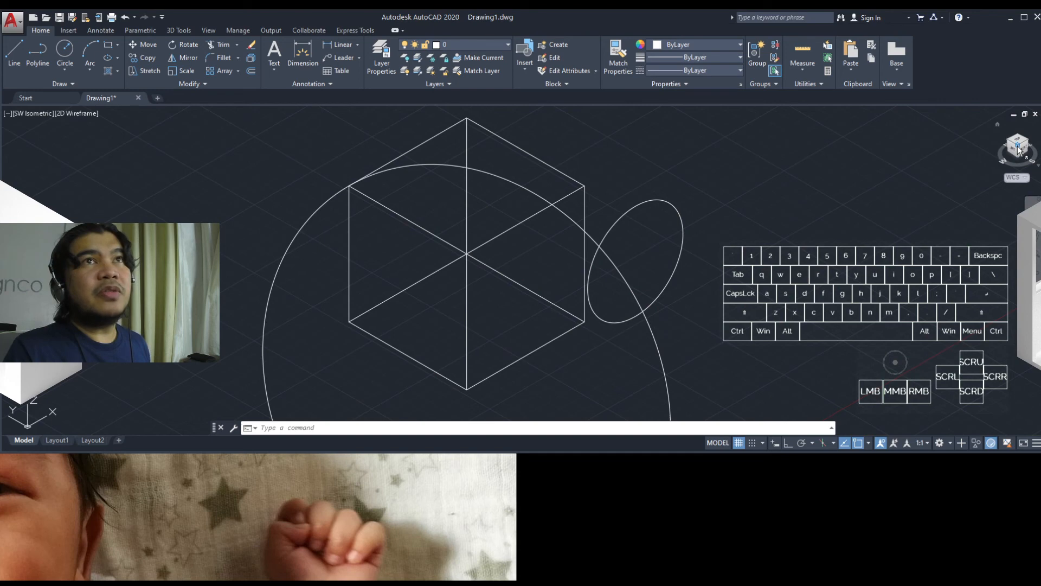
mouse_move(1018, 149)
mouse_down()
mouse_move(1003, 146)
mouse_move(977, 430)
mouse_move(930, 135)
mouse_move(409, 135)
mouse_move(549, 139)
mouse_move(623, 163)
mouse_move(709, 155)
mouse_move(742, 172)
mouse_move(944, 161)
mouse_move(983, 132)
mouse_move(609, 214)
mouse_move(337, 183)
mouse_move(526, 204)
mouse_move(862, 181)
mouse_move(815, 204)
mouse_move(948, 206)
mouse_move(813, 208)
mouse_move(837, 204)
mouse_move(892, 204)
mouse_move(581, 228)
mouse_move(853, 212)
mouse_move(949, 165)
mouse_move(922, 240)
mouse_move(669, 214)
mouse_move(763, 161)
mouse_move(911, 163)
mouse_move(825, 176)
mouse_up()
key(Escape)
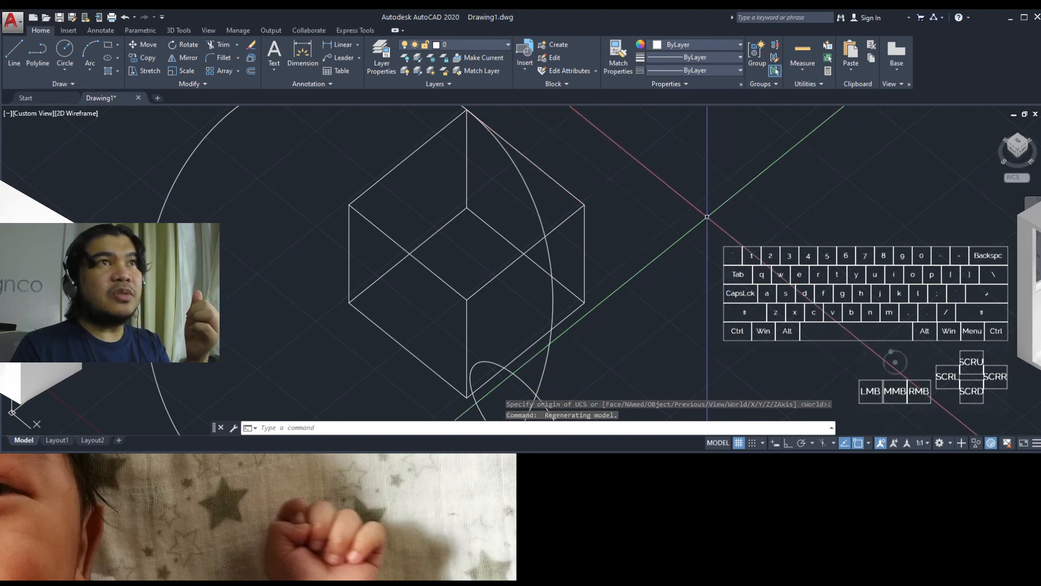
right_click(707, 216)
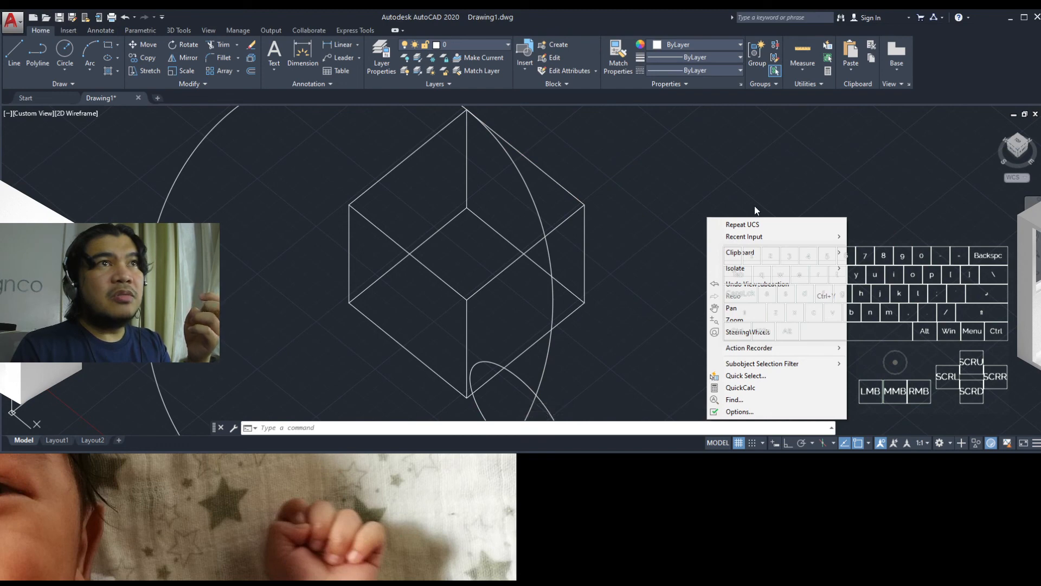
click(893, 190)
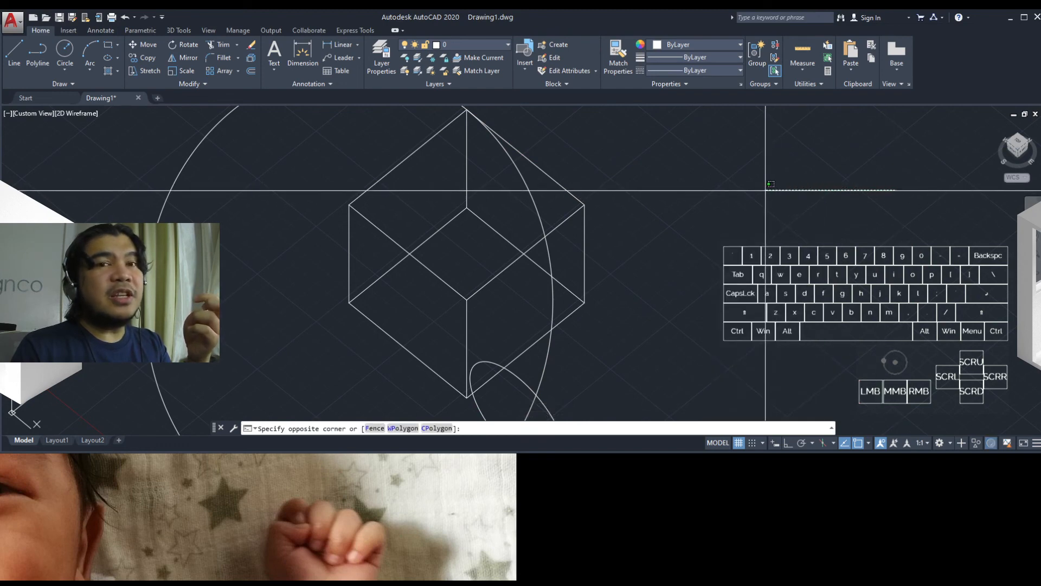
click(697, 235)
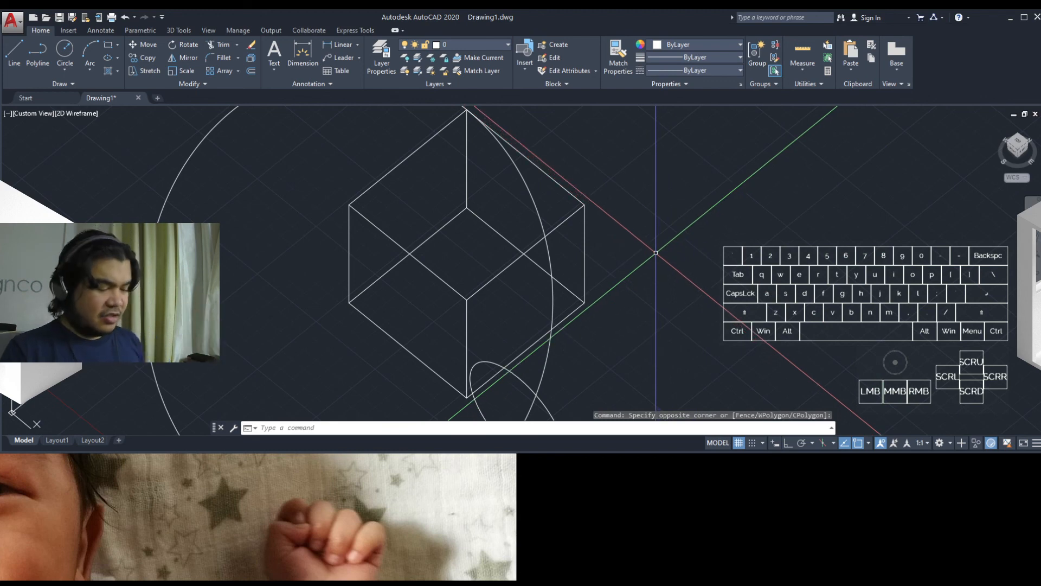
Step: Switch from parallel to perspective projection within 3D Orbit and orbit the cube to a lower viewing angle
text(orbit)
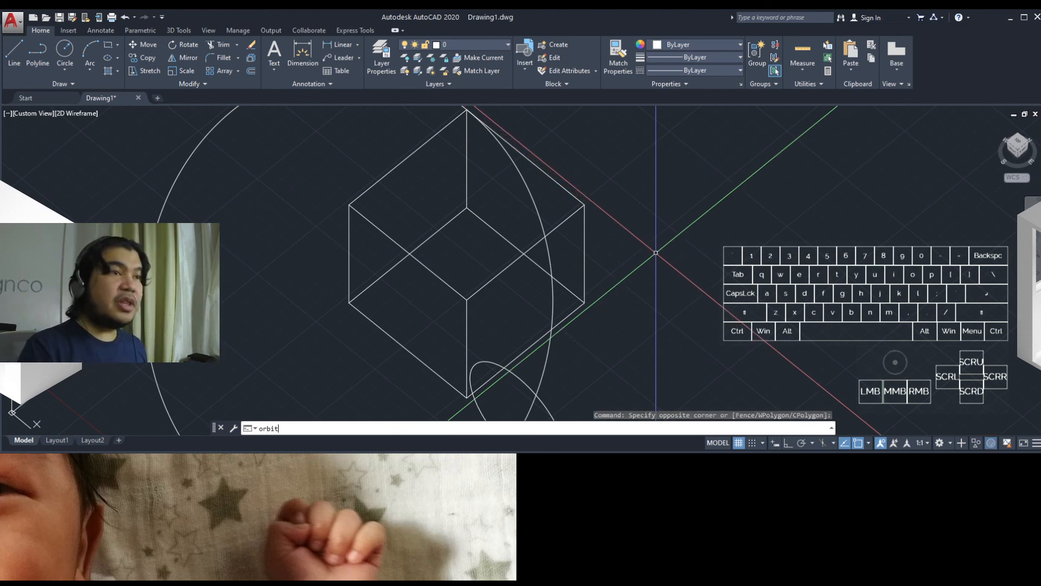
key(Return)
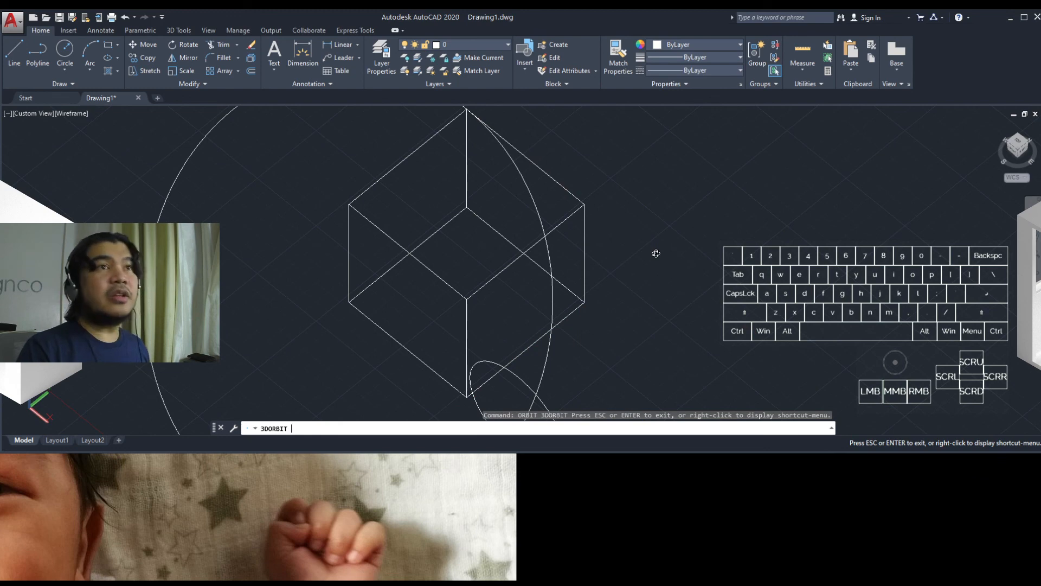
right_click(656, 254)
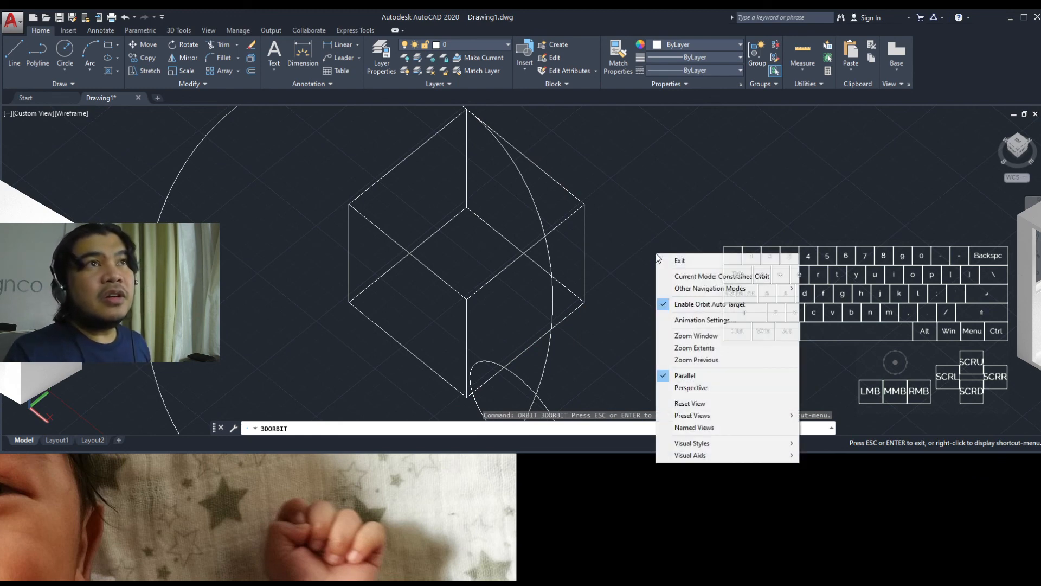
click(677, 389)
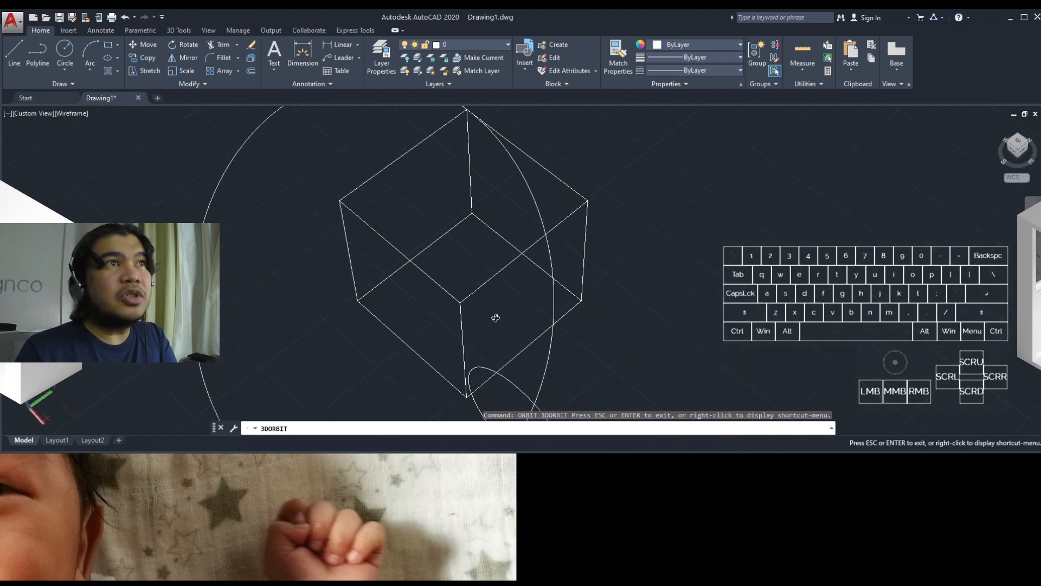
drag(495, 318, 499, 270)
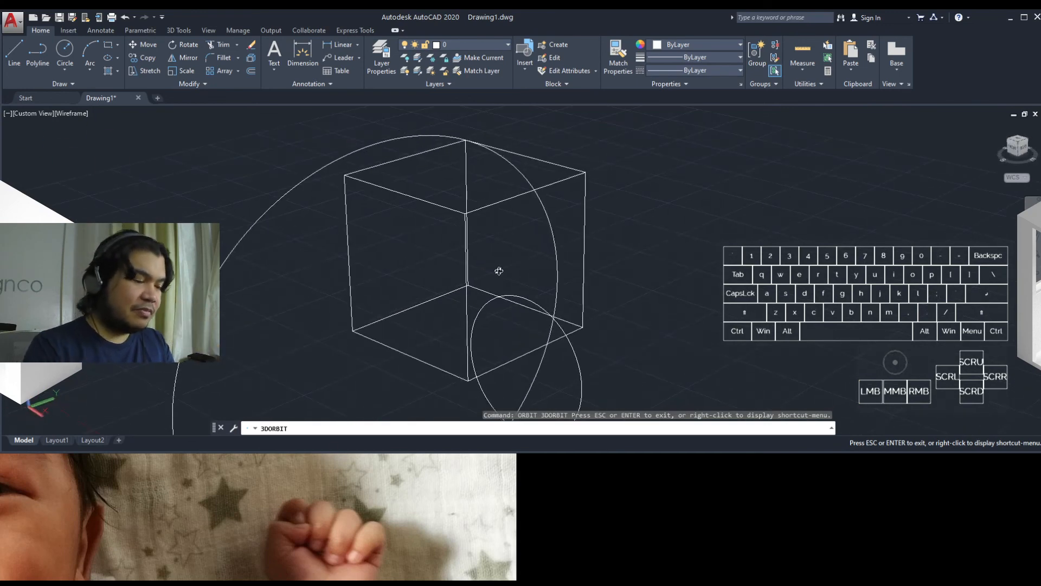